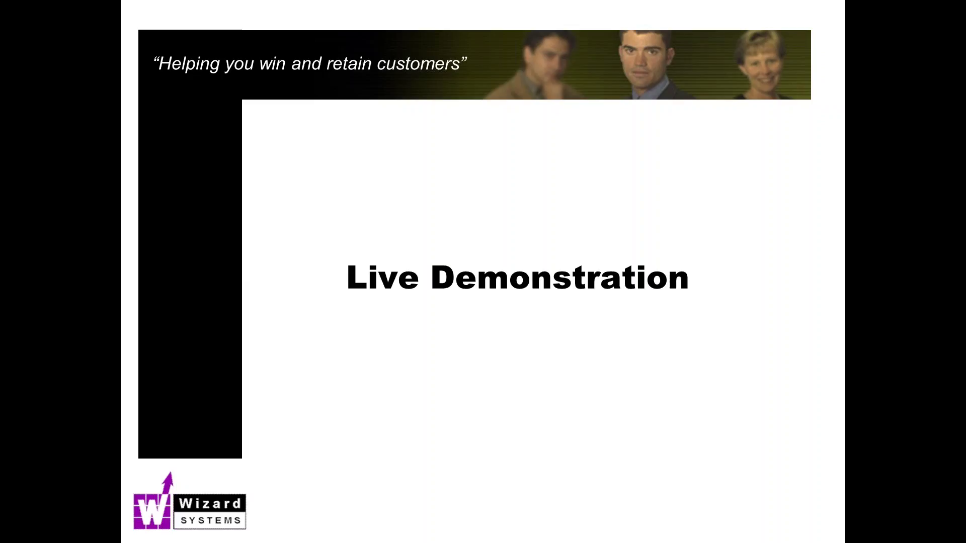
# Switch from the slide show to GoldMine, showing the Wizard Systems Ltd contact record.
pyautogui.hotkey('alt', 'Tab')
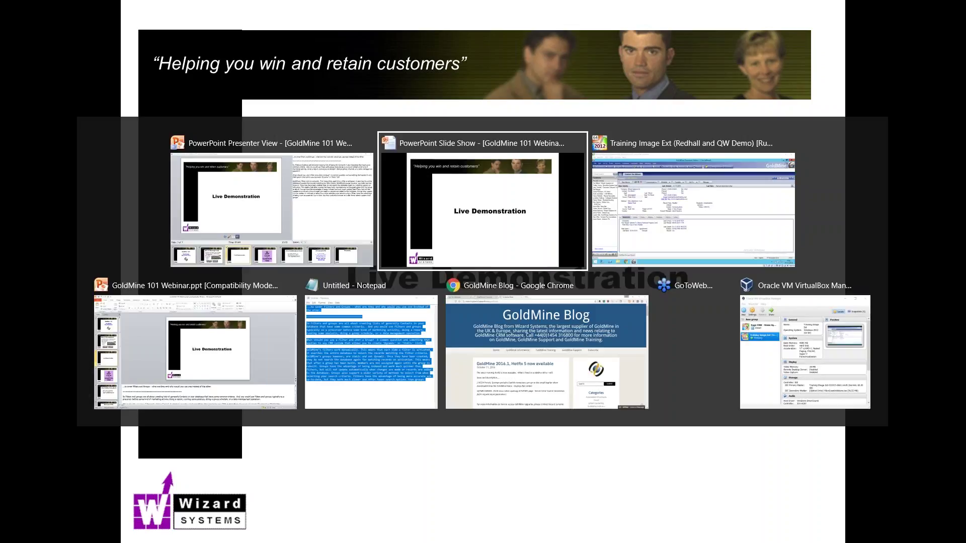
pyautogui.hotkey('alt', 'Tab')
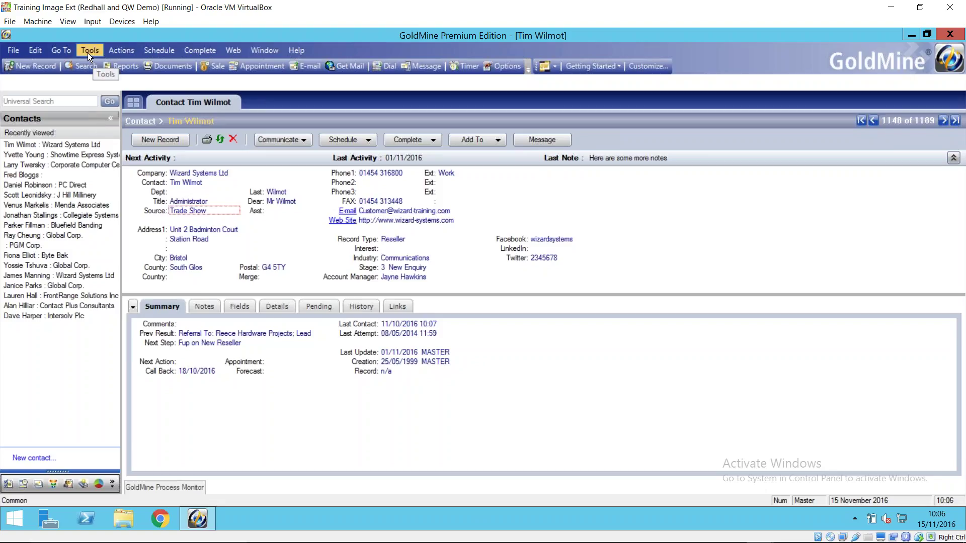
pyautogui.doubleClick(245, 264)
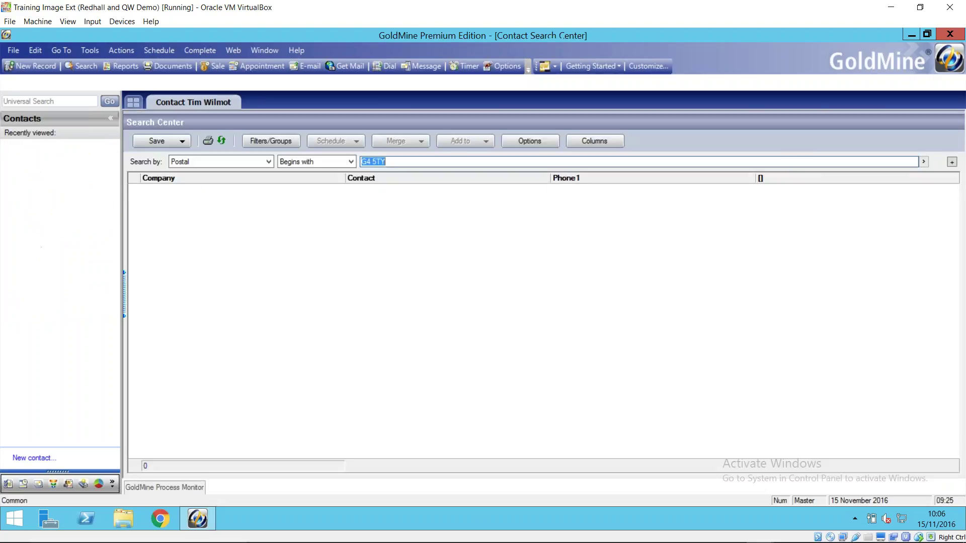
pyautogui.click(279, 141)
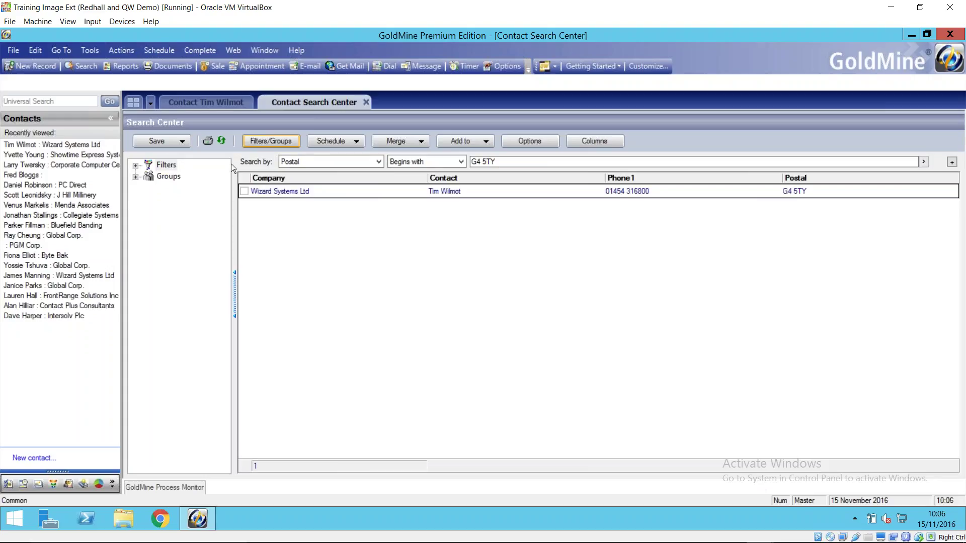
pyautogui.click(266, 141)
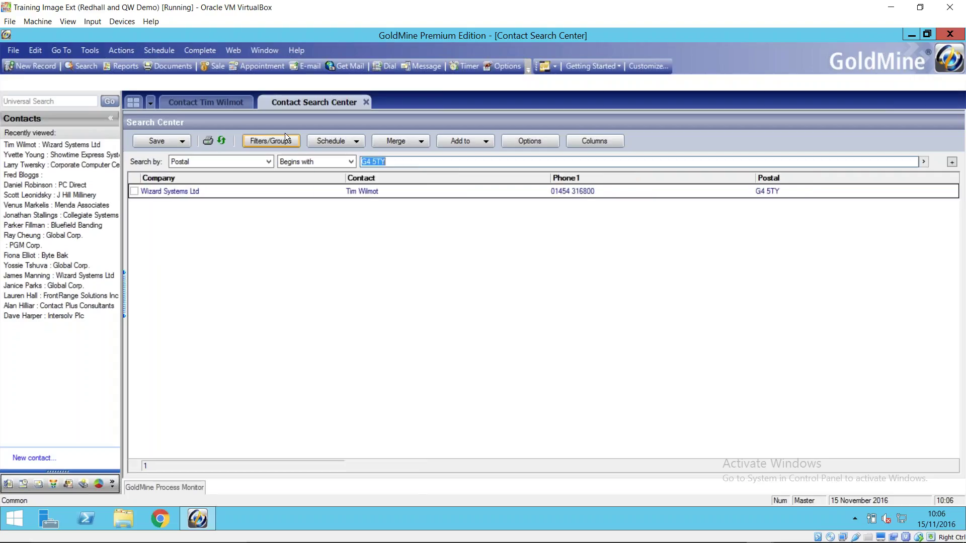
pyautogui.click(366, 102)
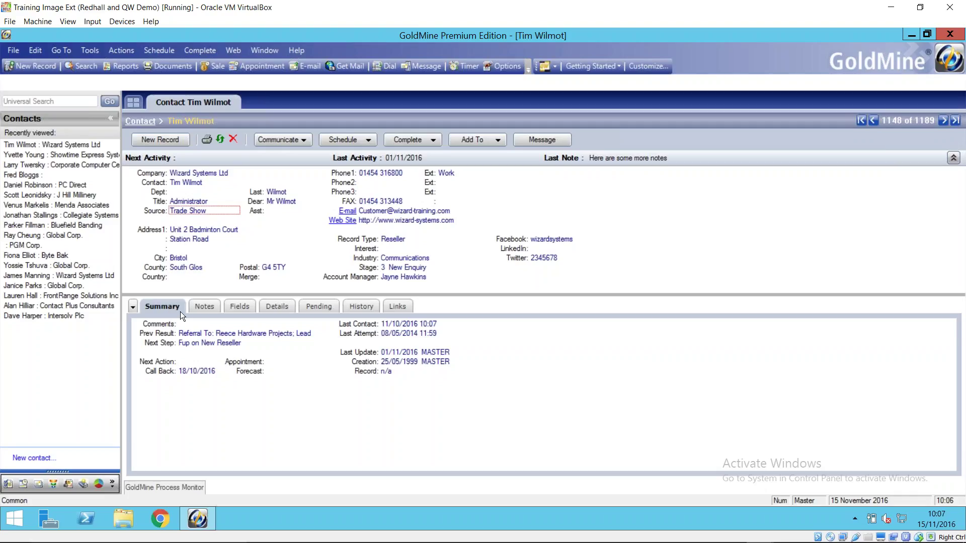
# Check the contact's notes, then show its custom fields: Role Economic, Area South West, Turnover C, Equity Code bp.
pyautogui.click(200, 308)
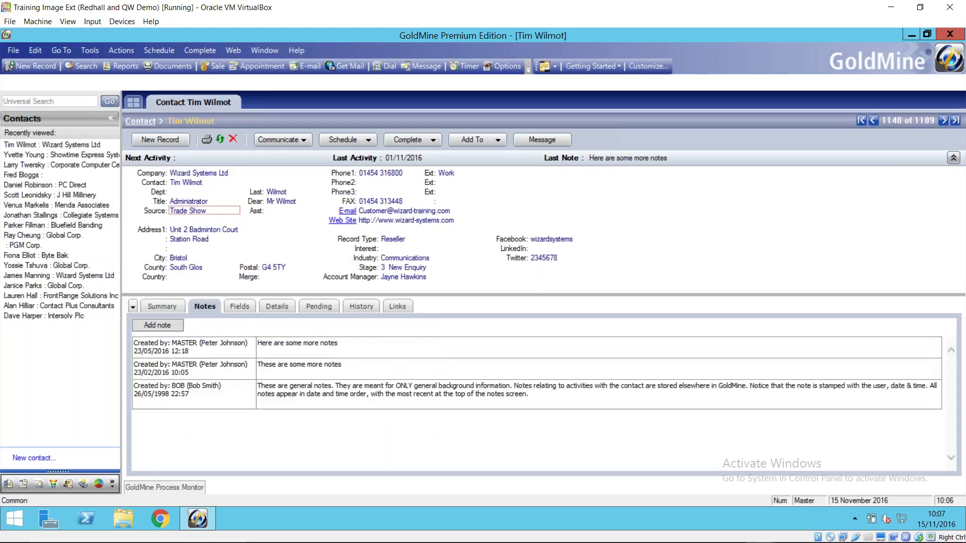
pyautogui.click(239, 308)
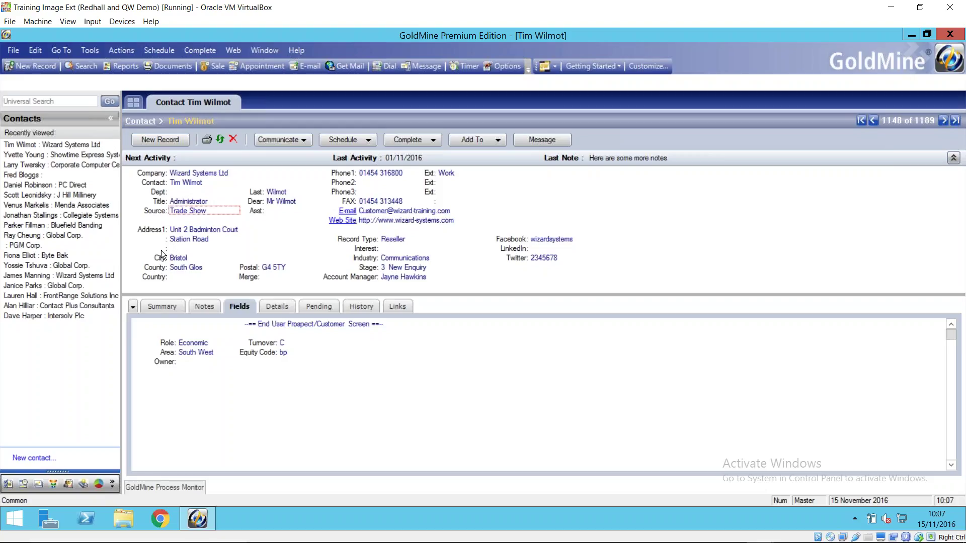
# Open Tools > Filters and start a new filter from the Filters tab.
pyautogui.click(91, 51)
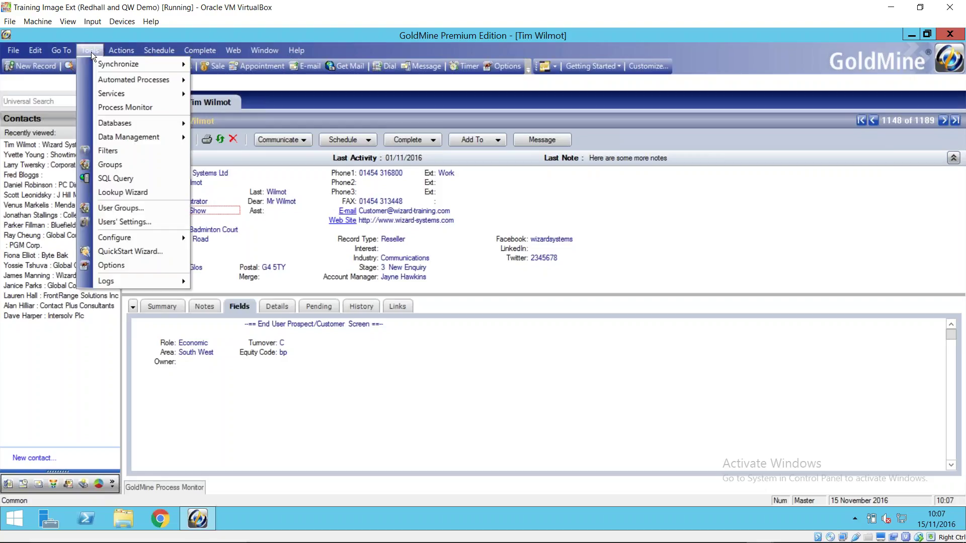
pyautogui.click(113, 151)
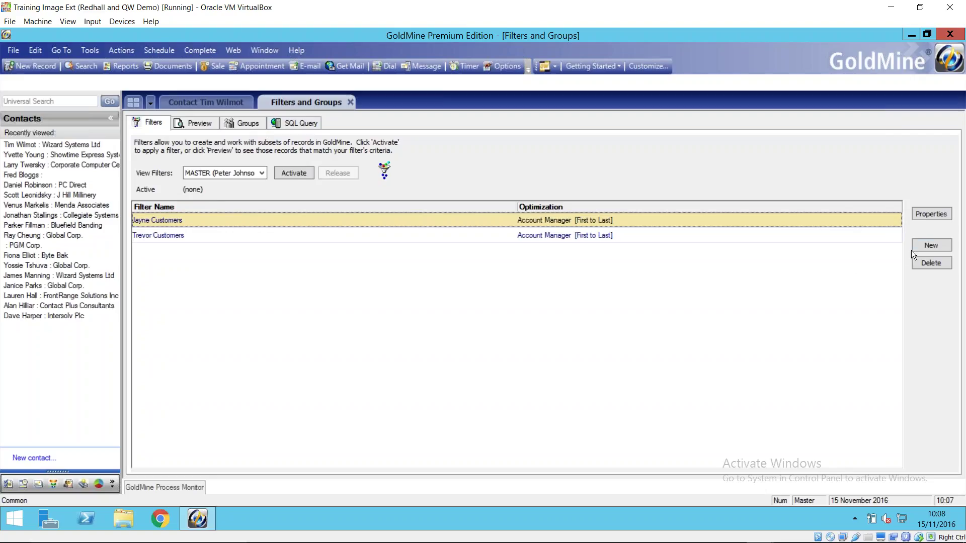
pyautogui.click(924, 249)
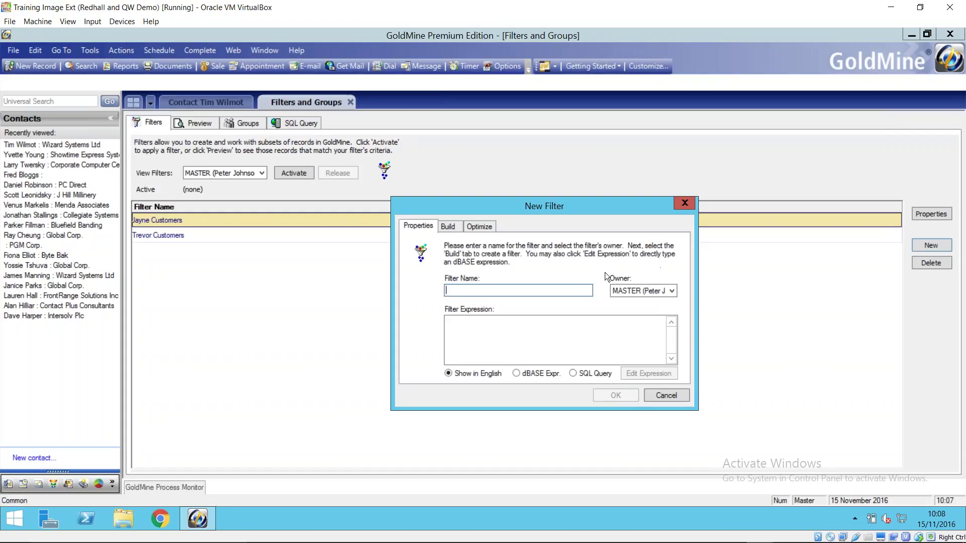
# Name the filter 'Bristol Contacts' and add the condition City Begins with "Bristol".
pyautogui.write('Bristol Contacts')
pyautogui.click(451, 229)
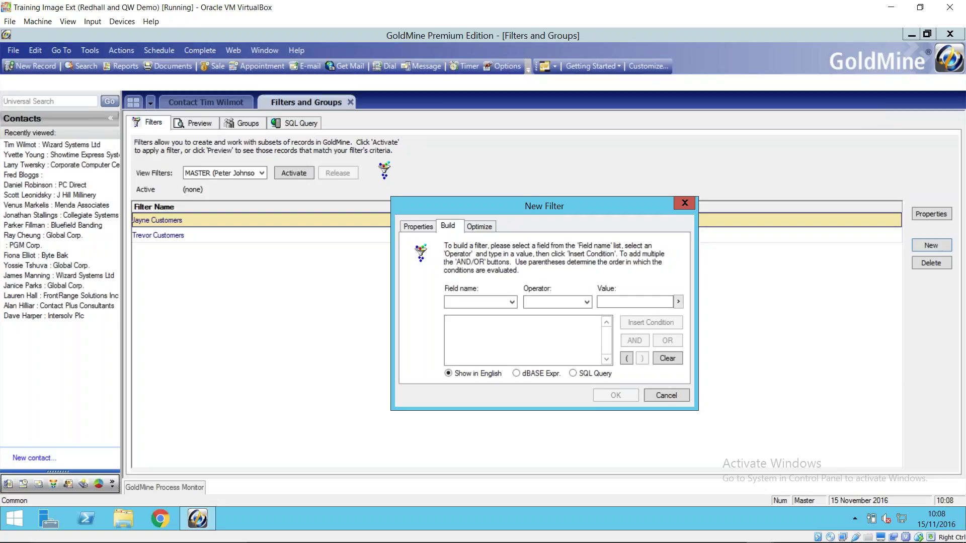
pyautogui.click(511, 302)
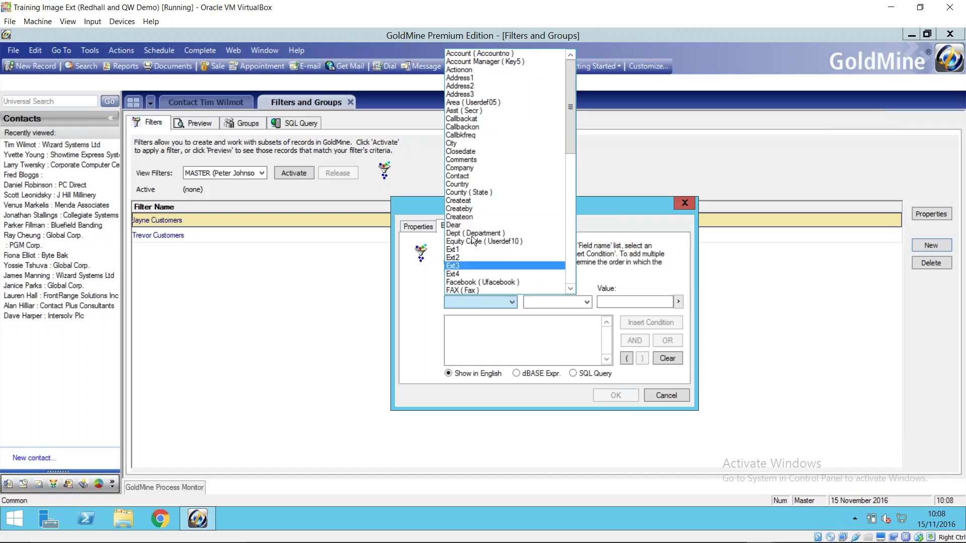
pyautogui.click(464, 144)
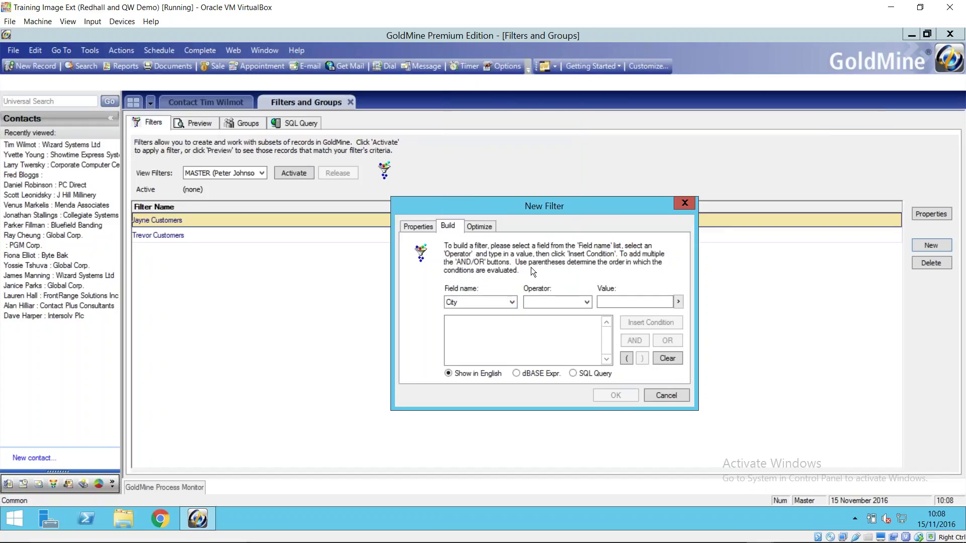
pyautogui.click(584, 301)
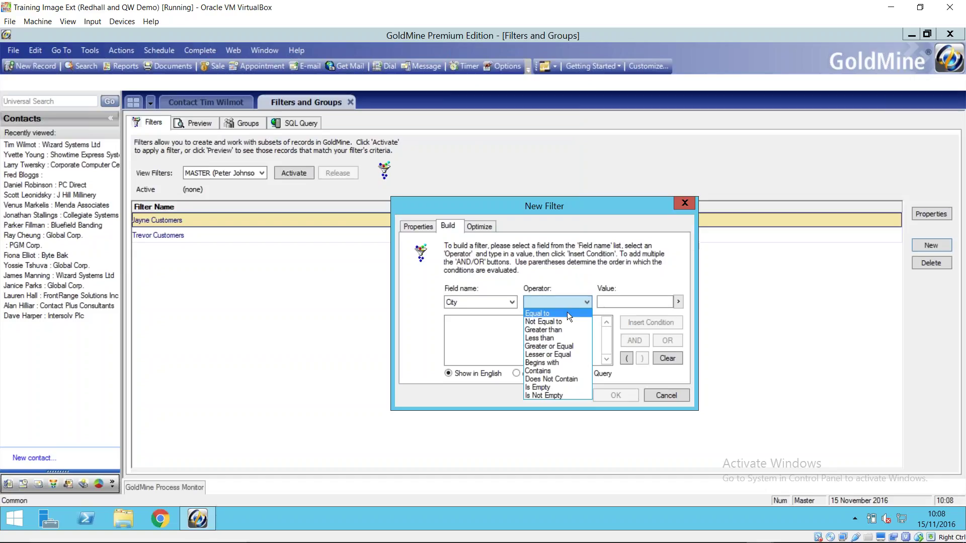
pyautogui.click(543, 362)
pyautogui.click(616, 303)
pyautogui.write('b')
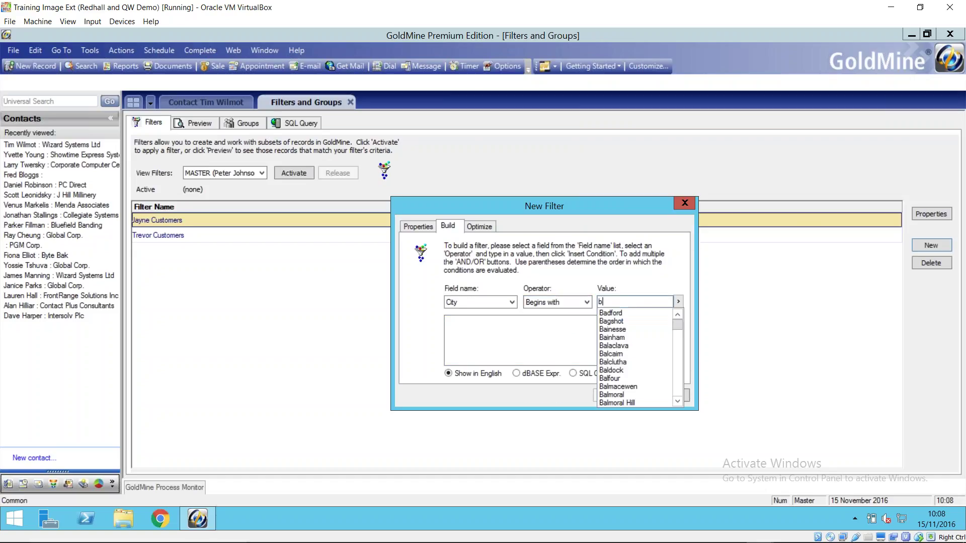
pyautogui.write('rist')
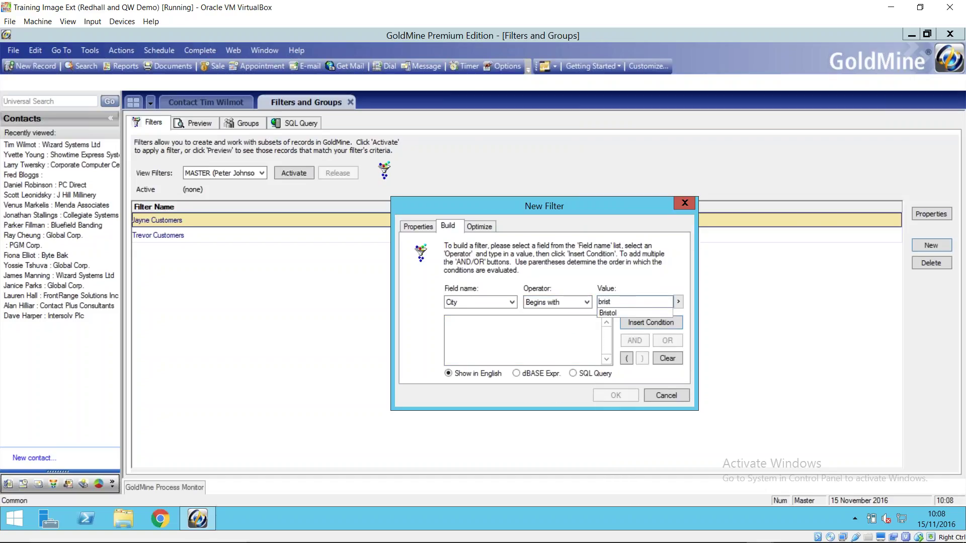
pyautogui.click(616, 313)
pyautogui.click(642, 322)
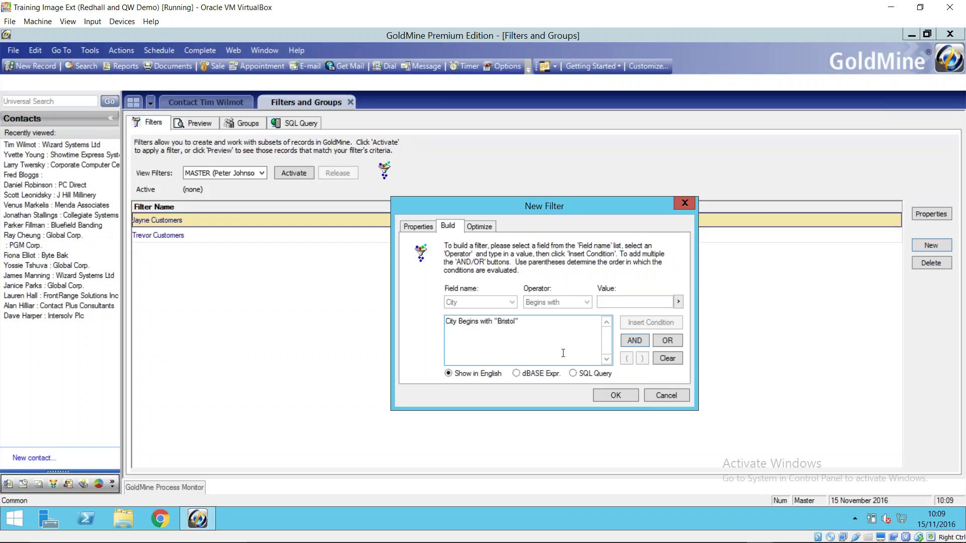
# Save the Bristol Contacts filter with OK.
pyautogui.click(614, 397)
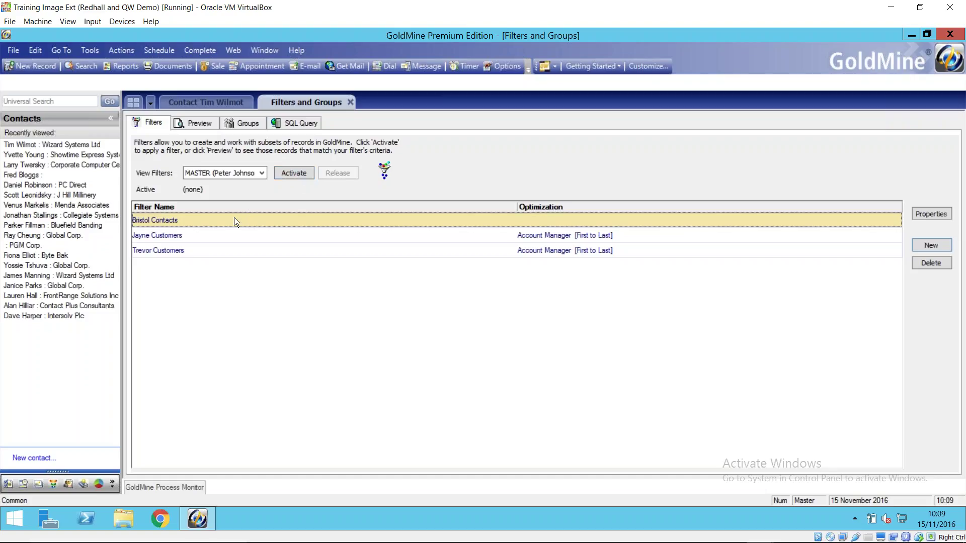
# Activate the Bristol Contacts filter and step through its matching contact records.
pyautogui.click(295, 173)
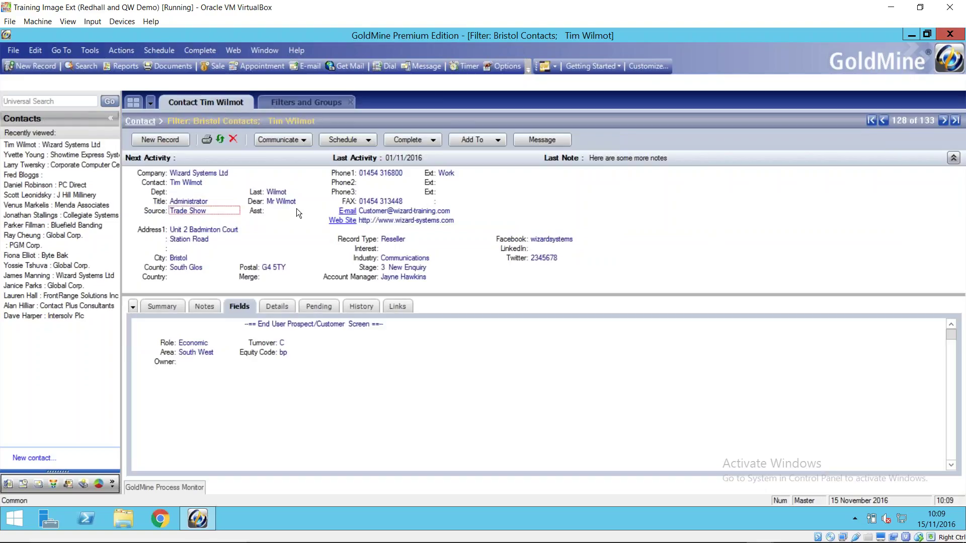
pyautogui.click(942, 121)
pyautogui.click(942, 120)
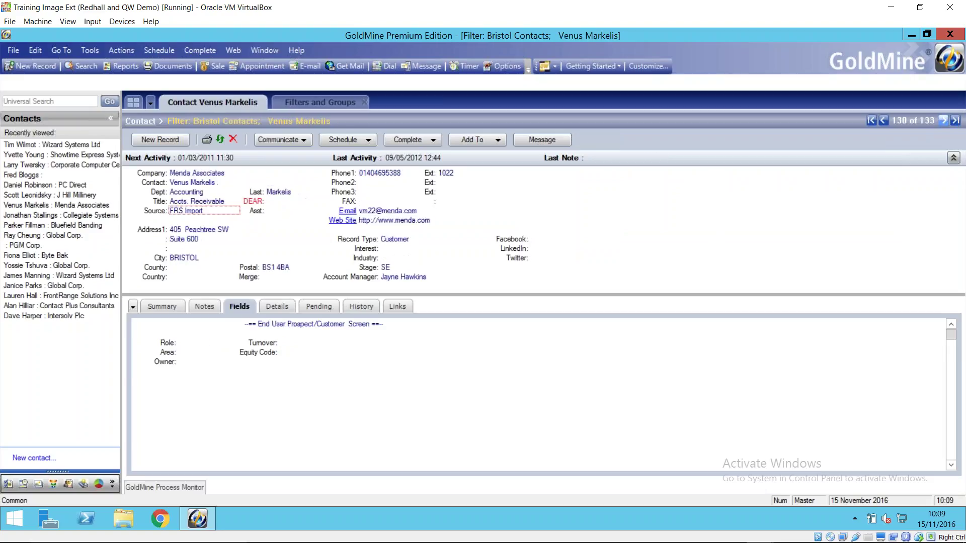
pyautogui.click(942, 120)
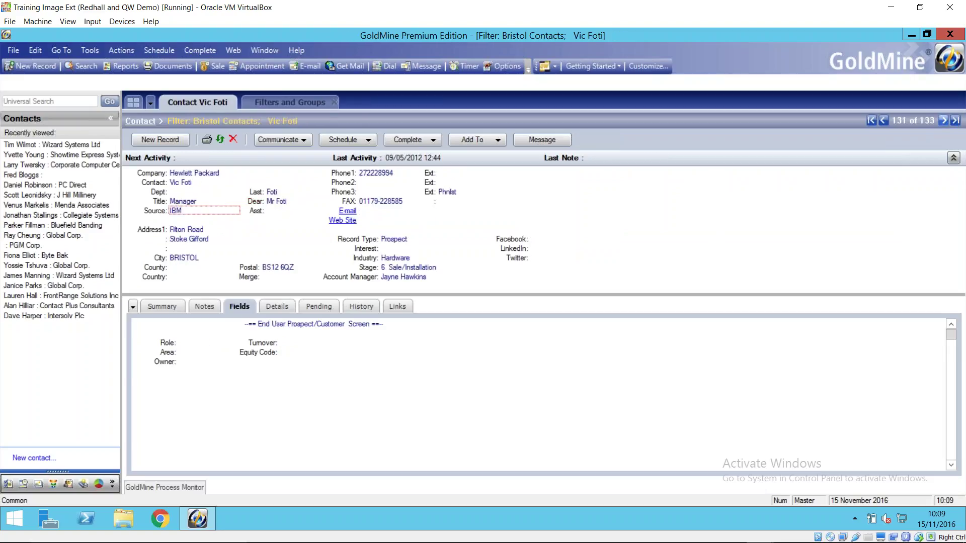
pyautogui.click(942, 120)
# Reach the last filtered contact, then release the Bristol Contacts filter to restore all 1189 records.
pyautogui.click(942, 120)
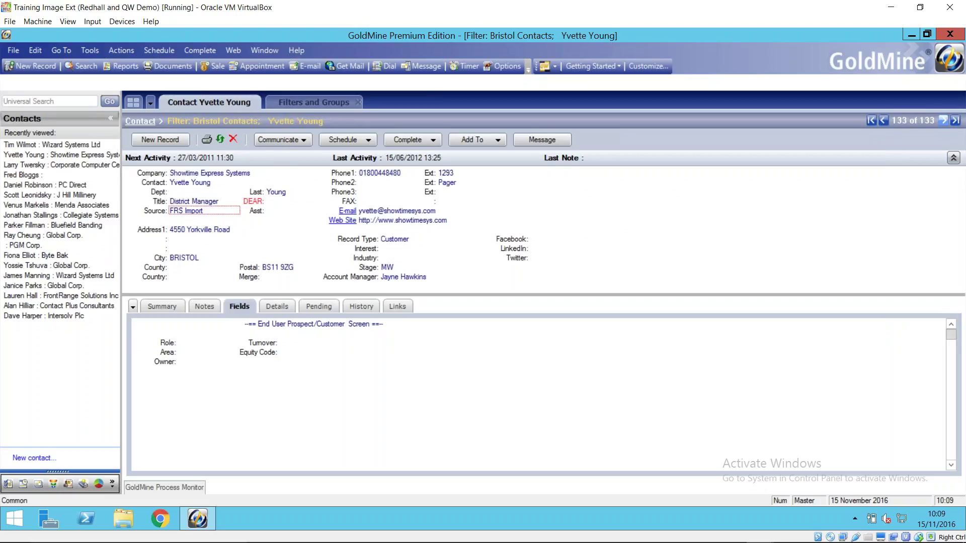
pyautogui.click(942, 121)
pyautogui.click(333, 104)
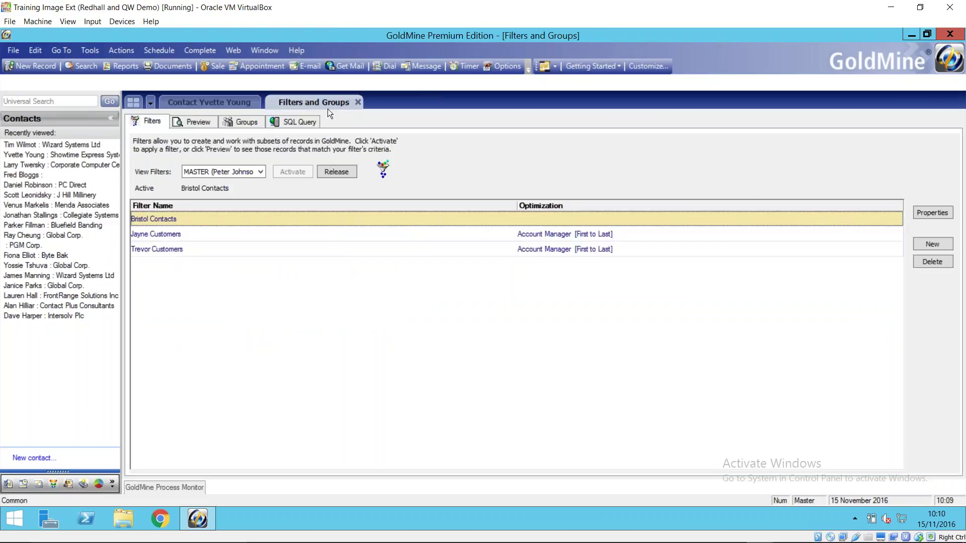
pyautogui.click(334, 171)
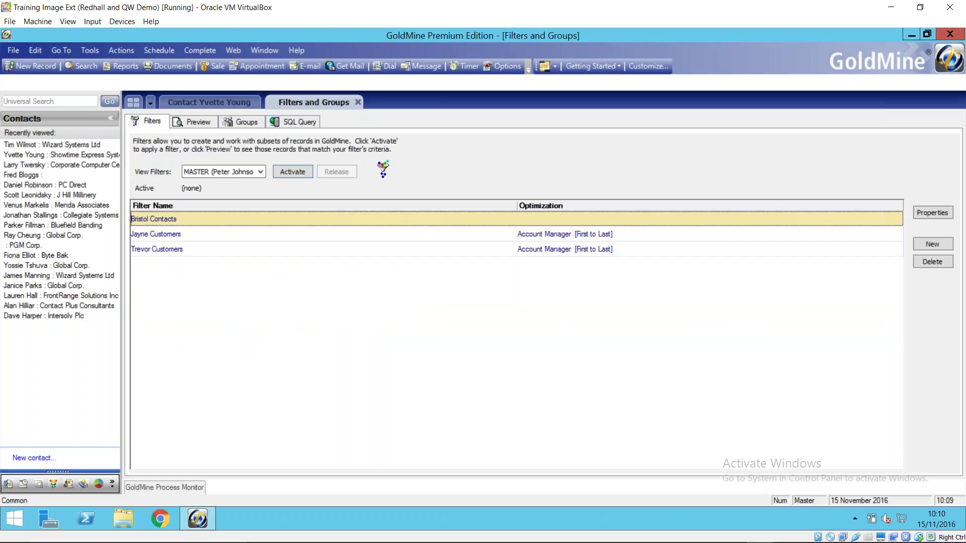
# Reopen the Wizard Systems Ltd contact from the Recently viewed list.
pyautogui.click(235, 102)
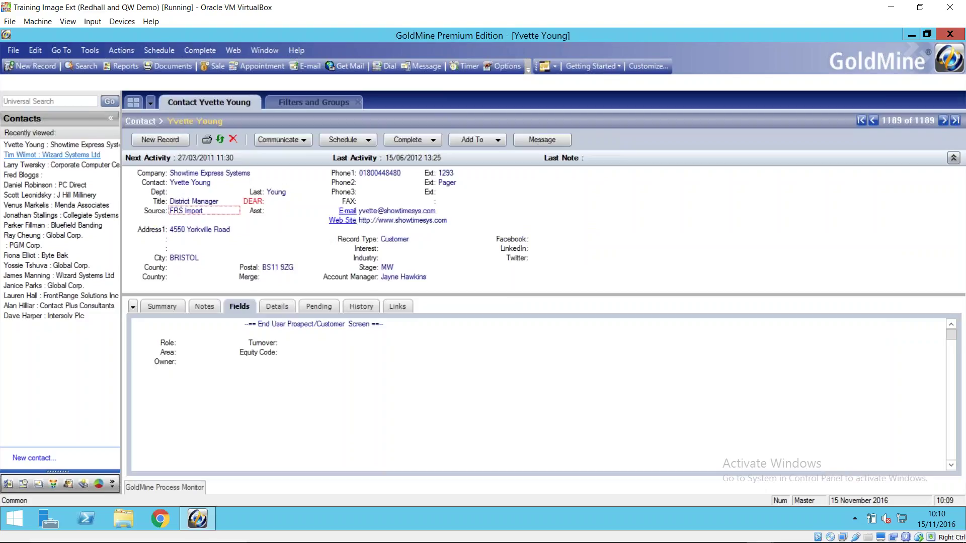
pyautogui.click(88, 165)
pyautogui.click(71, 155)
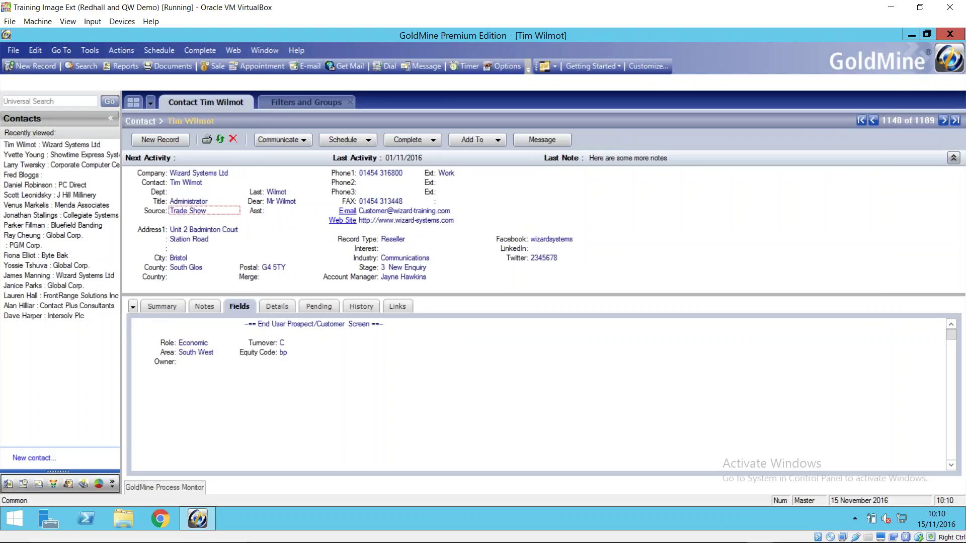
# Browse the Details, Pending and History tabs, then preview the Hobbies Golf detail (level 10, Somerset, Summer).
pyautogui.click(279, 306)
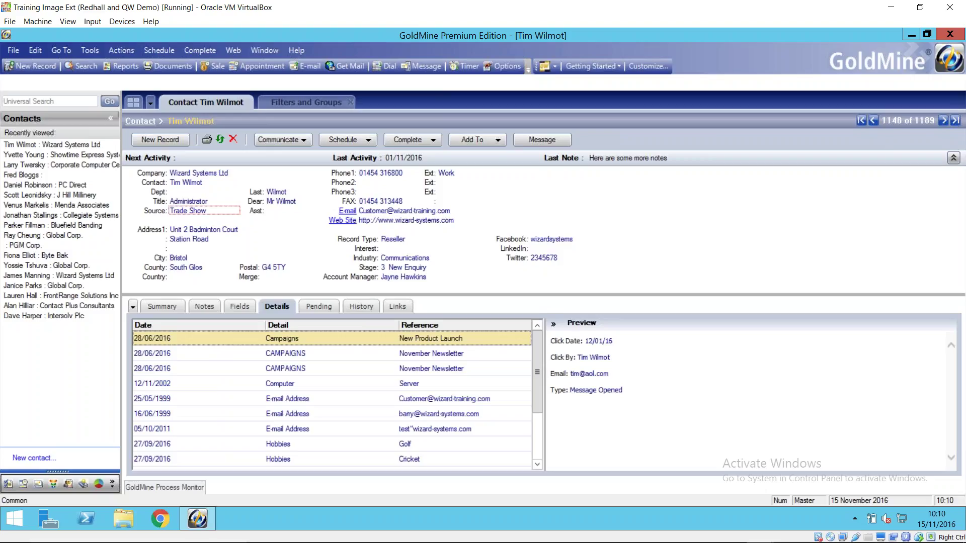
pyautogui.click(319, 306)
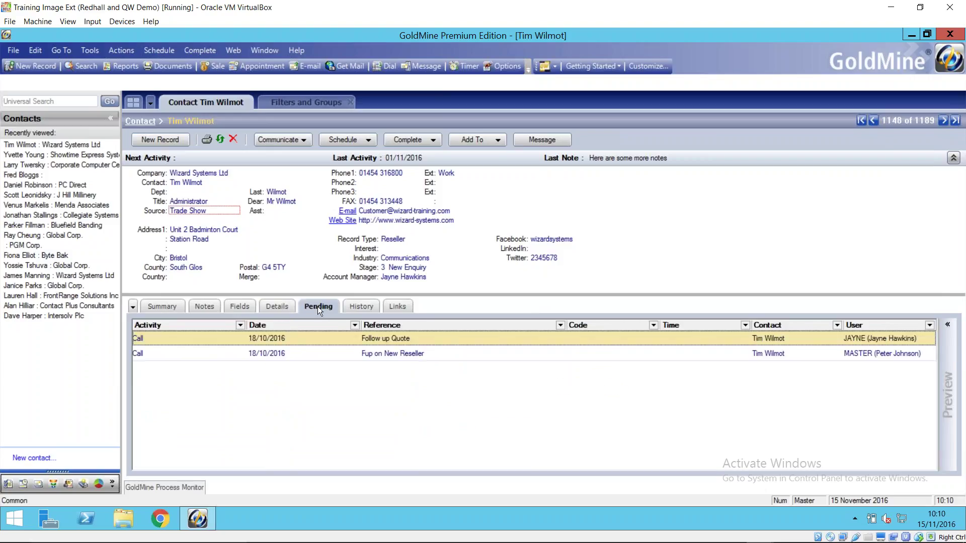
pyautogui.click(352, 306)
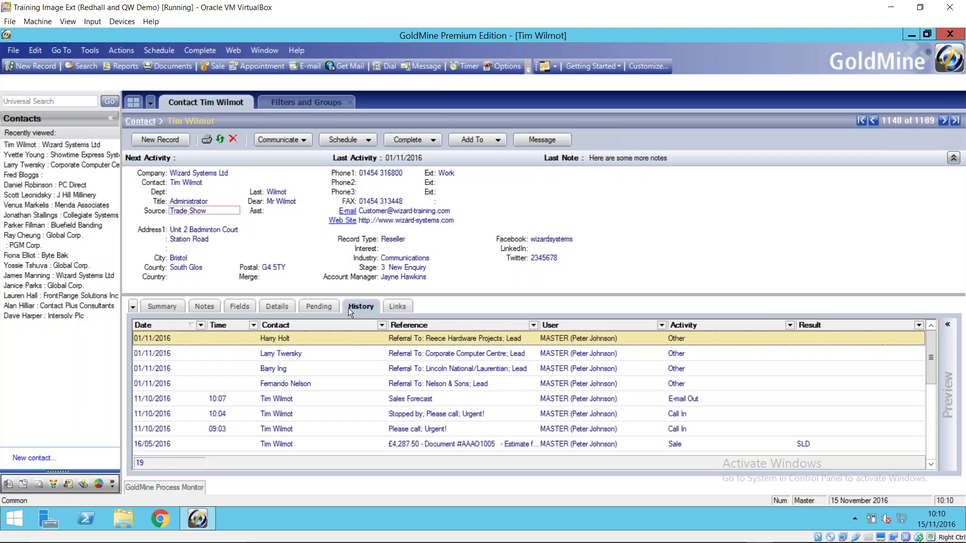
pyautogui.click(277, 307)
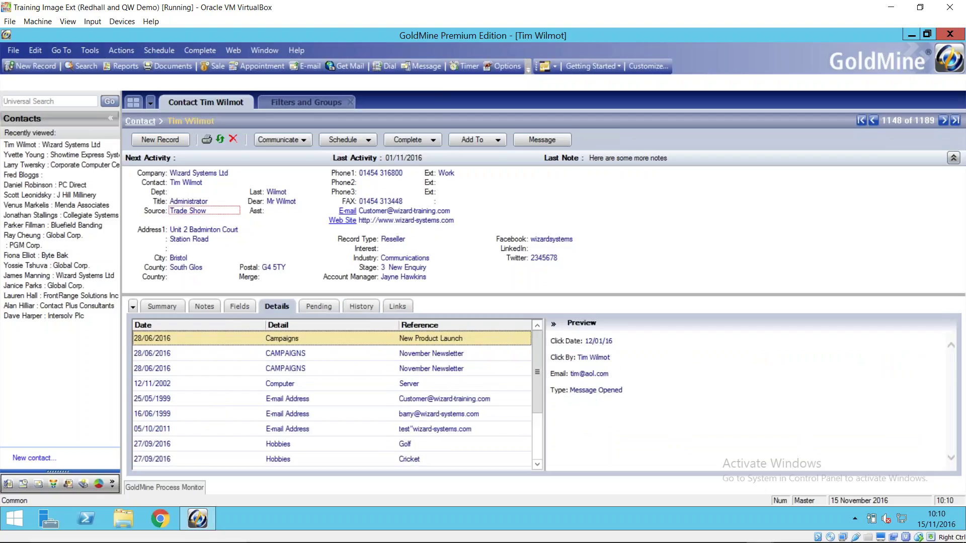
pyautogui.click(285, 445)
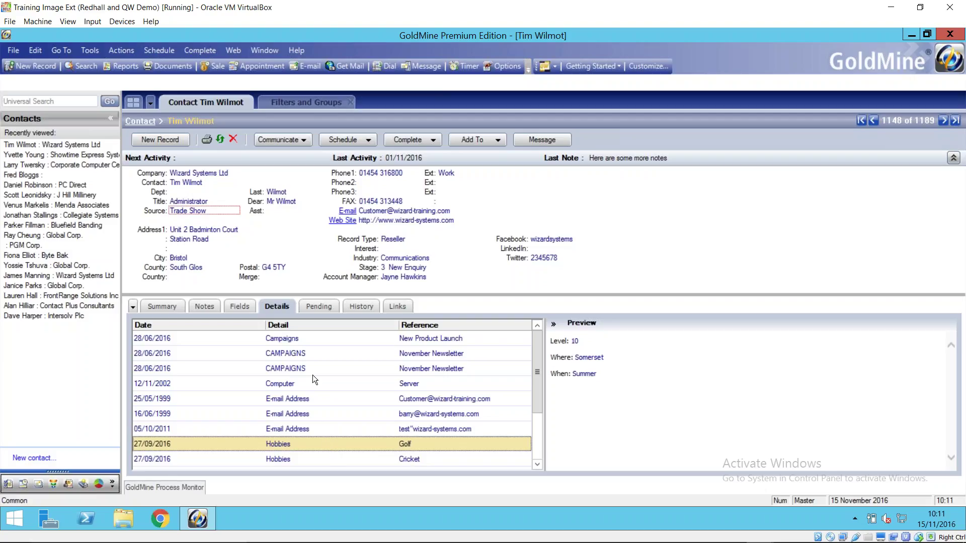
# On the Groups tab of Filters and Groups, start a new group named 'Golf Contacts'.
pyautogui.click(296, 101)
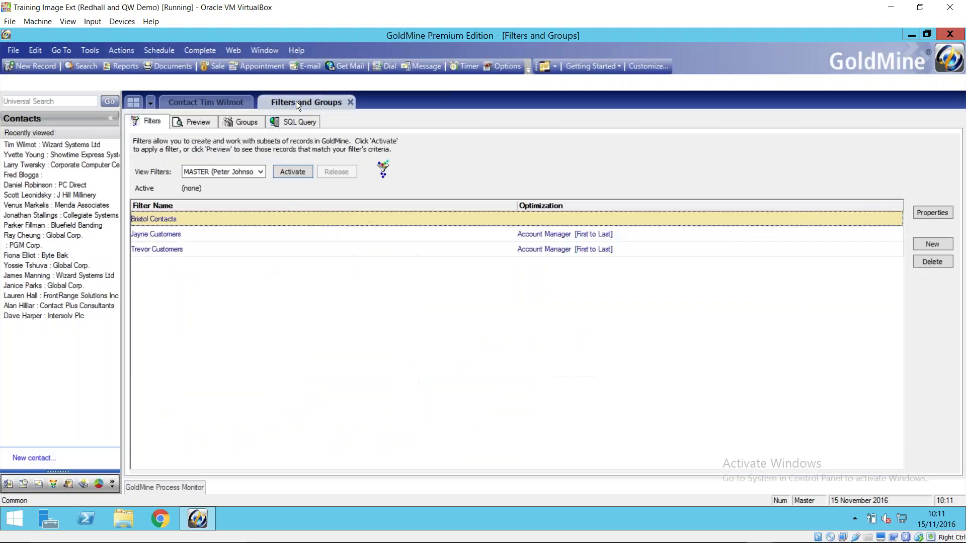
pyautogui.click(243, 122)
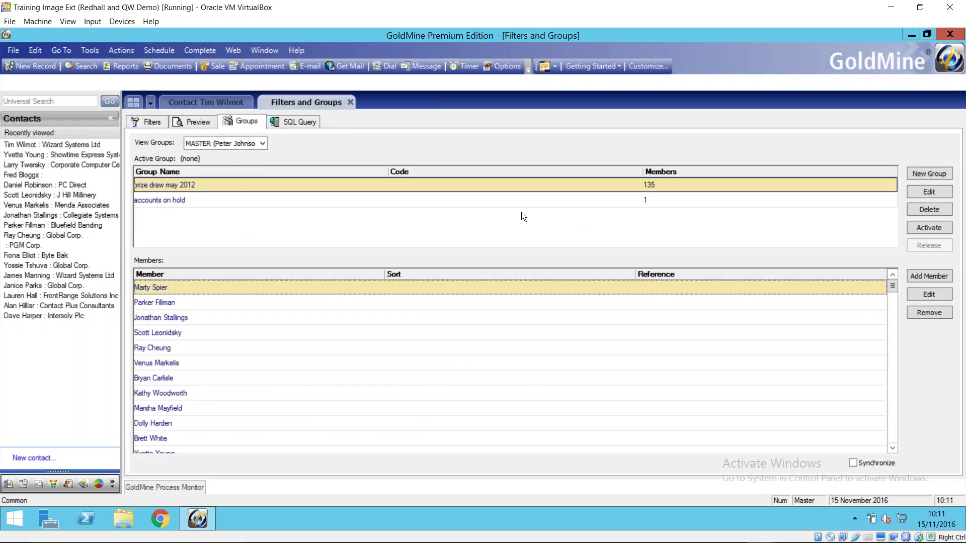
pyautogui.click(930, 175)
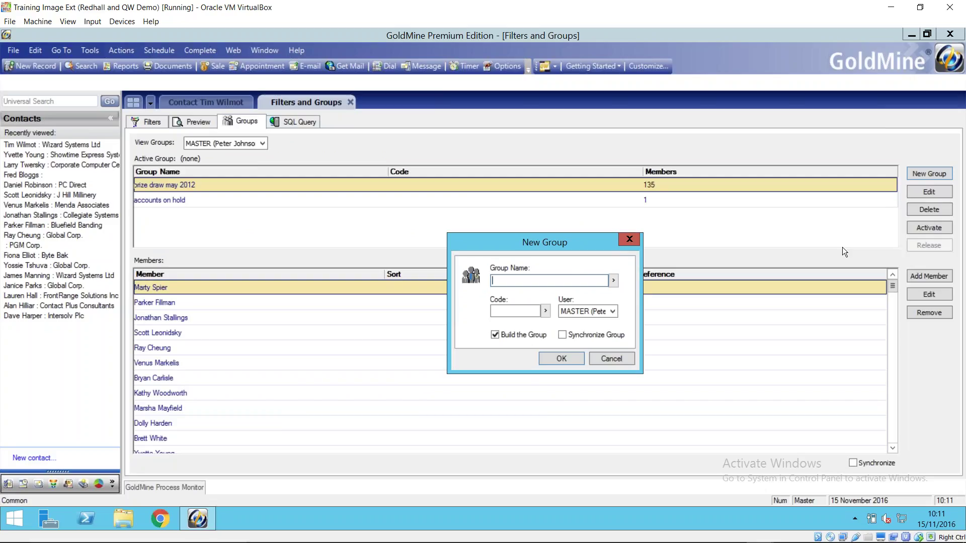
pyautogui.write('Golf Contacts')
# Confirm the Golf Contacts group so the Group Building Wizard opens.
pyautogui.click(560, 358)
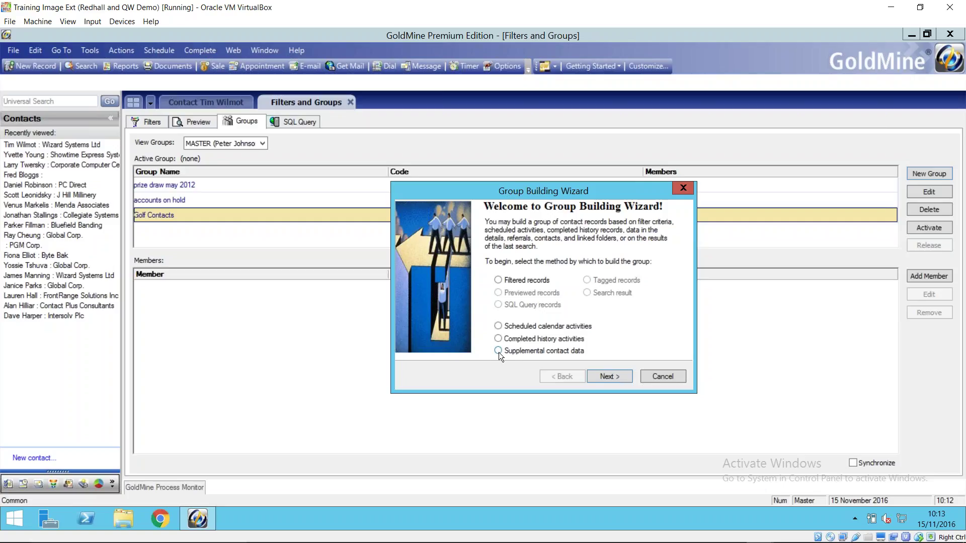
# Base the group on supplemental Hobbies detail records with the keyword Golf.
pyautogui.click(608, 376)
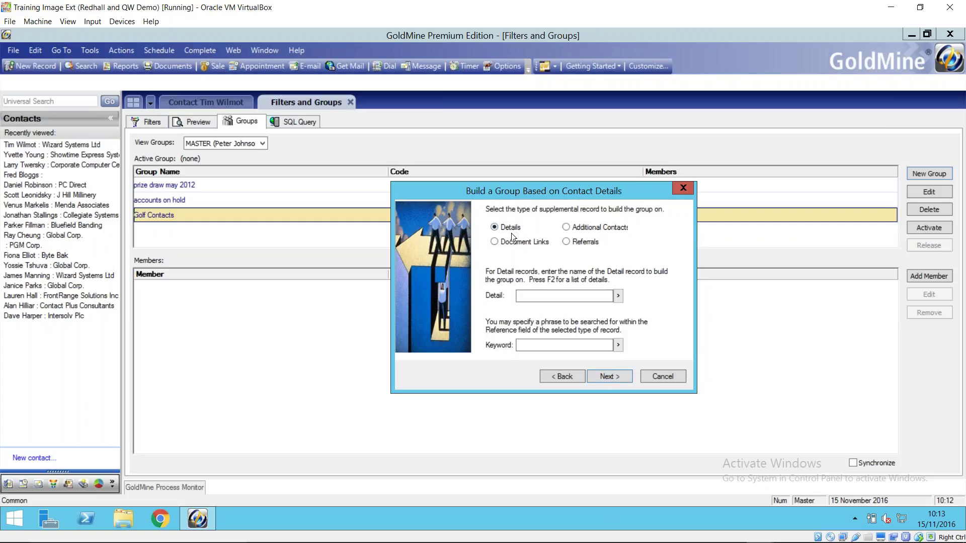
pyautogui.click(618, 297)
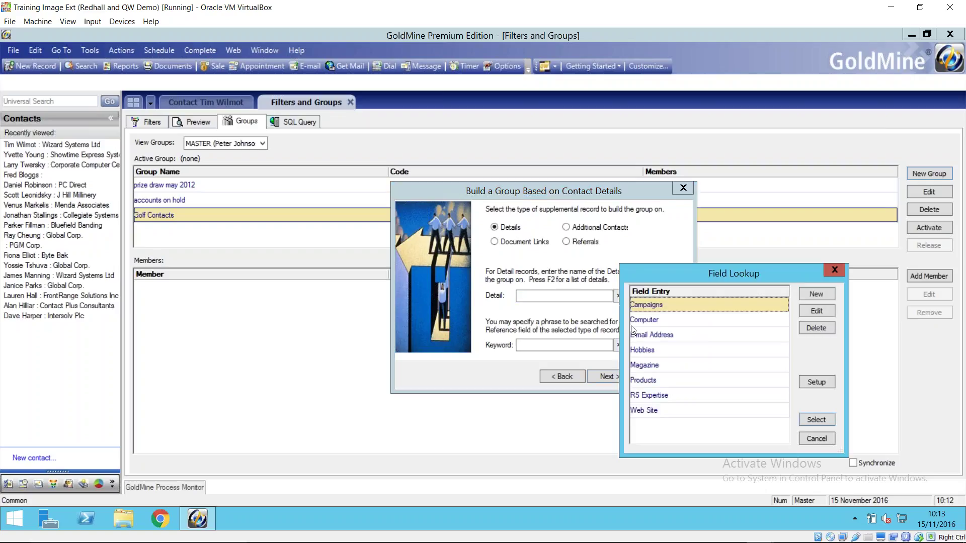
pyautogui.doubleClick(642, 351)
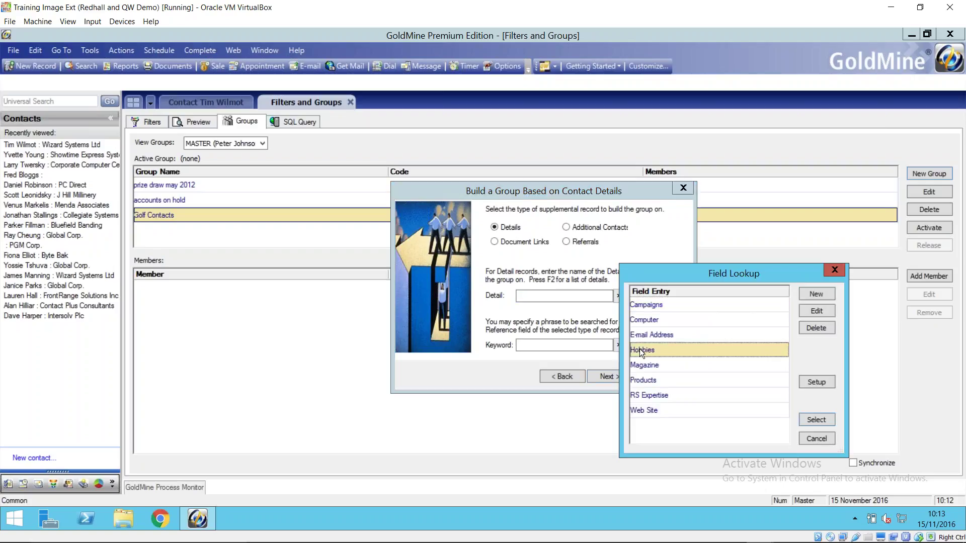
pyautogui.click(575, 341)
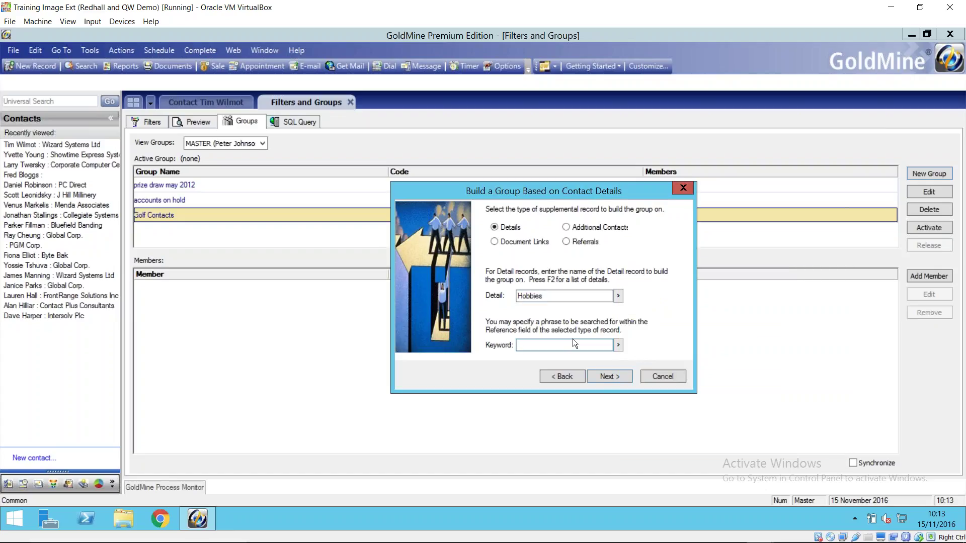
pyautogui.write('g')
pyautogui.click(544, 355)
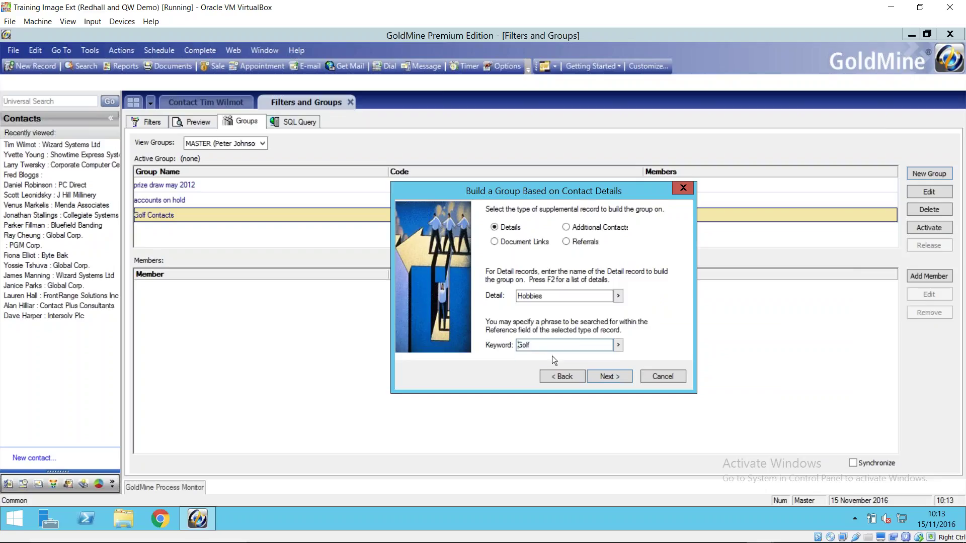
# Skip the optional settings and build the Golf Contacts group.
pyautogui.click(605, 375)
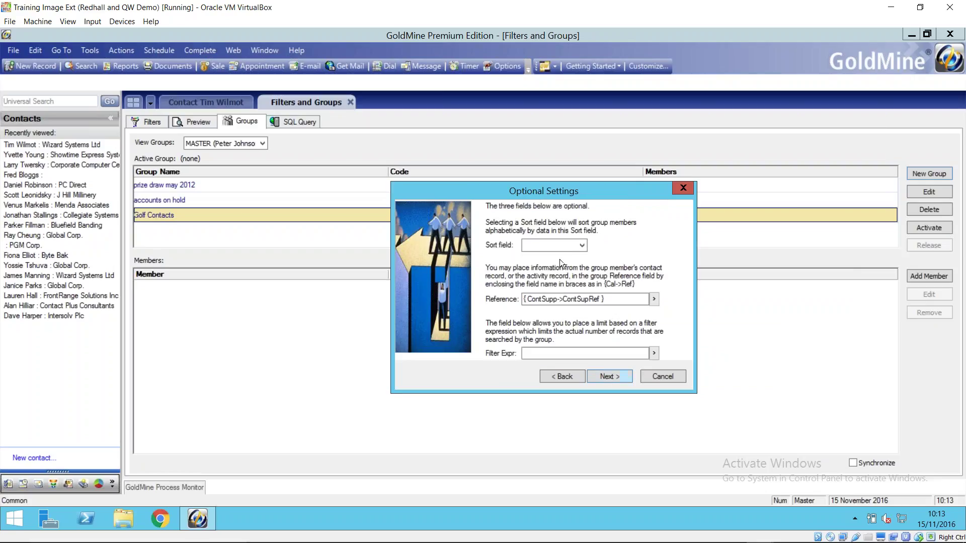
pyautogui.click(605, 375)
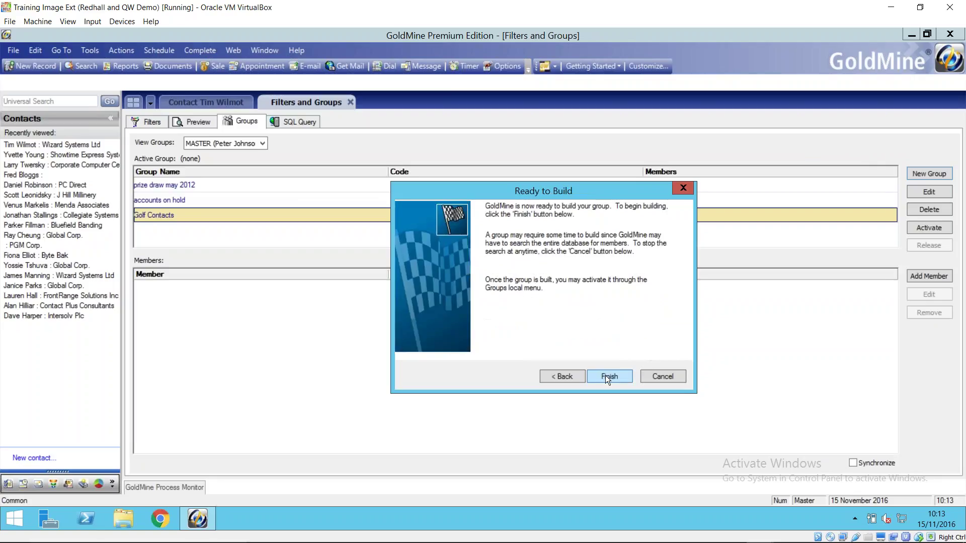
pyautogui.click(607, 377)
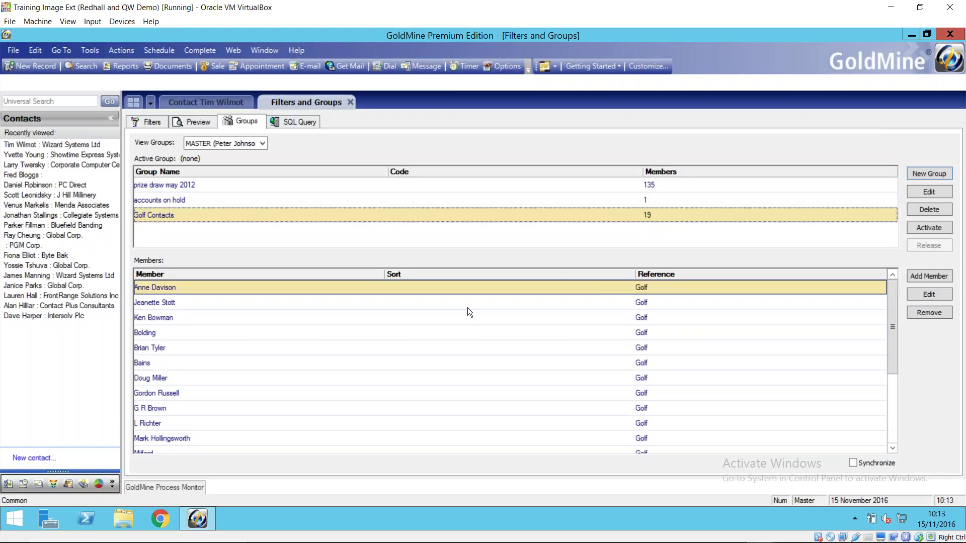
# Check that Golf Contacts now lists 19 members in the groups list.
pyautogui.moveTo(473, 531)
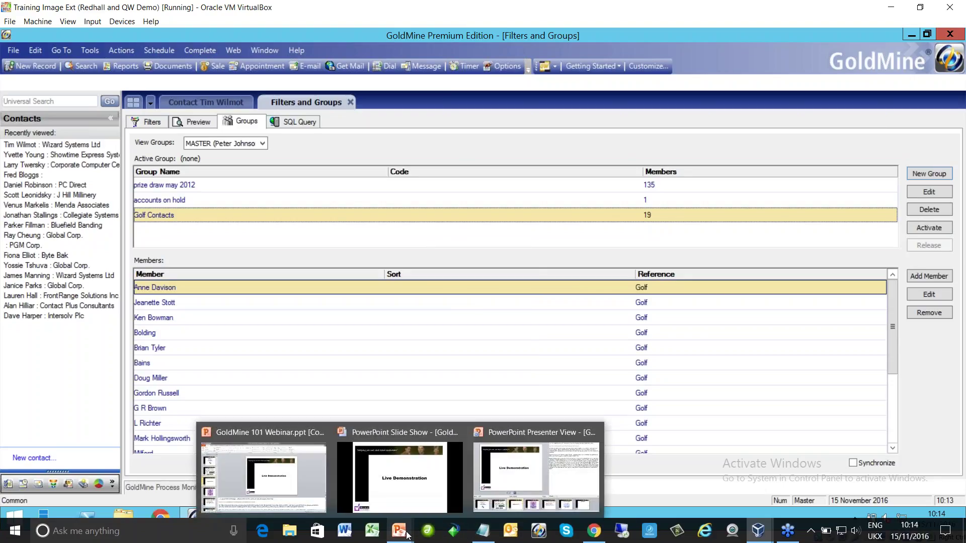
# Bring the PowerPoint slide show back full screen on the Live Demonstration slide.
pyautogui.click(410, 509)
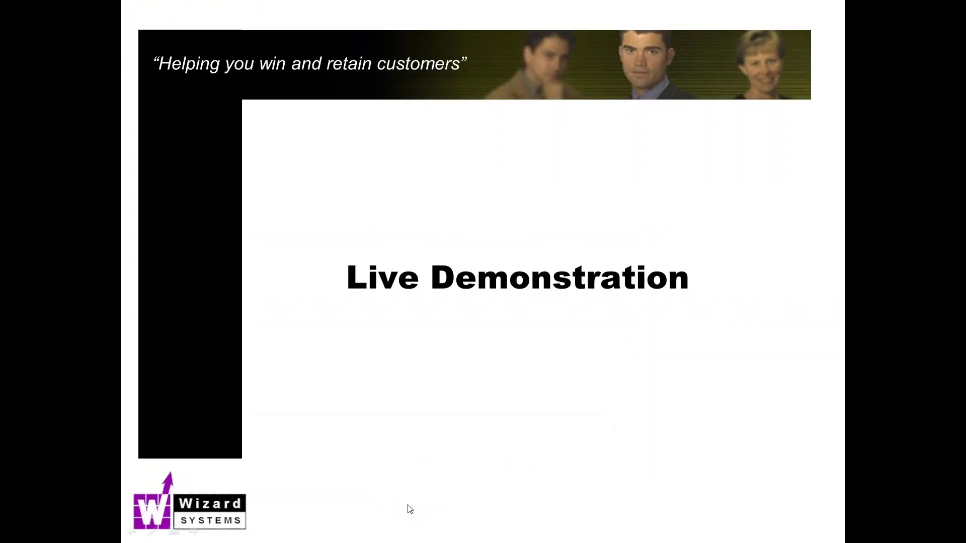